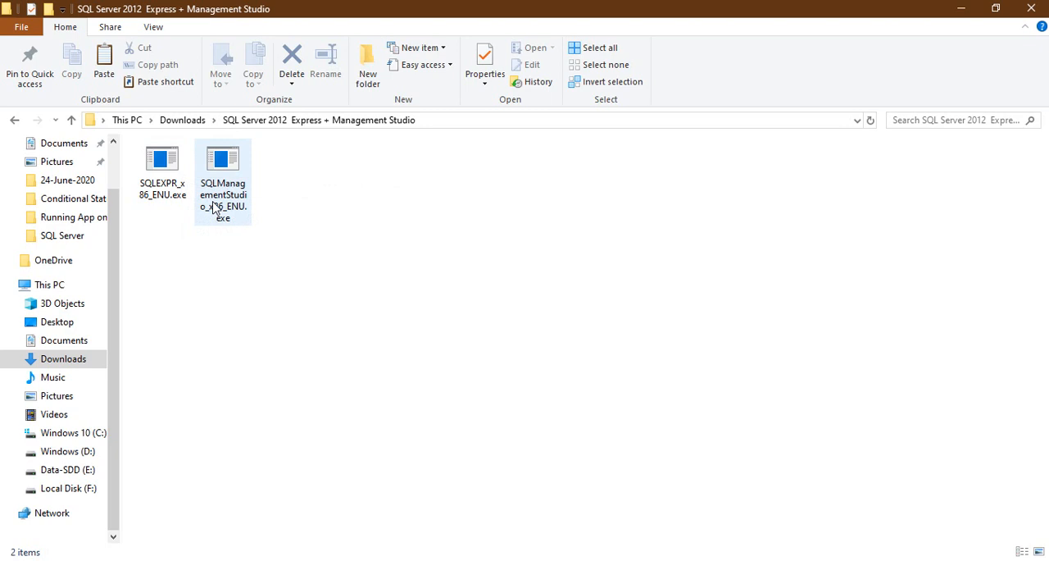
# - Run SQLManagementStudio_x86_ENU.exe from the SQL Server 2012 folder and start a new stand-alone installation
pyautogui.click(214, 208)
pyautogui.click(181, 201)
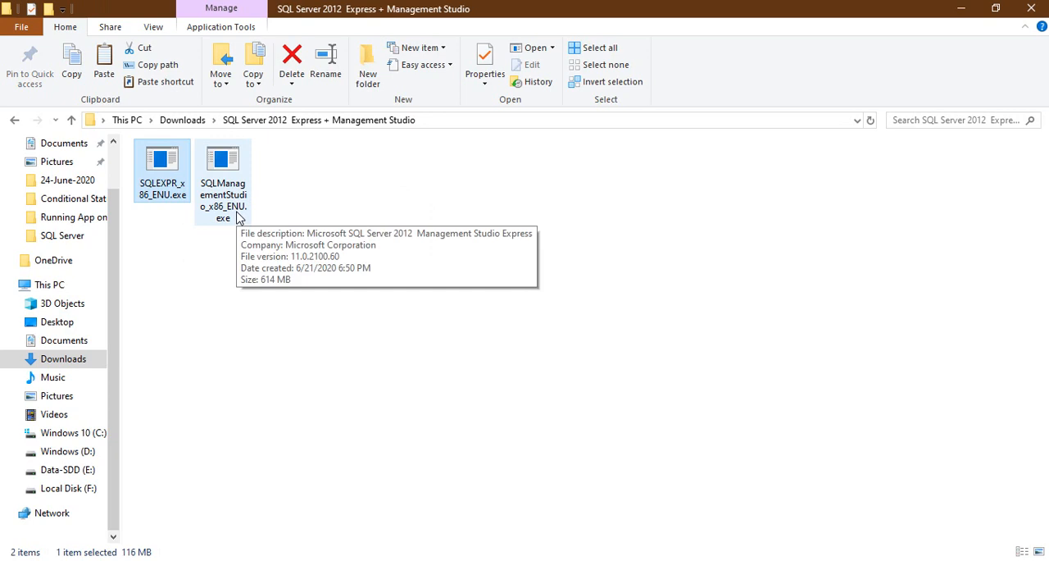
pyautogui.doubleClick(239, 205)
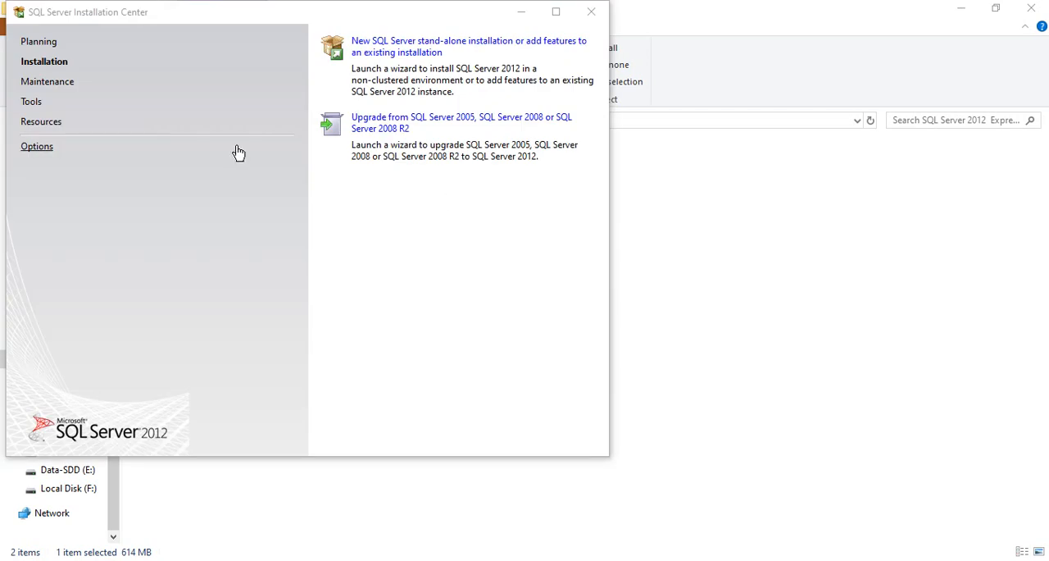
pyautogui.click(413, 49)
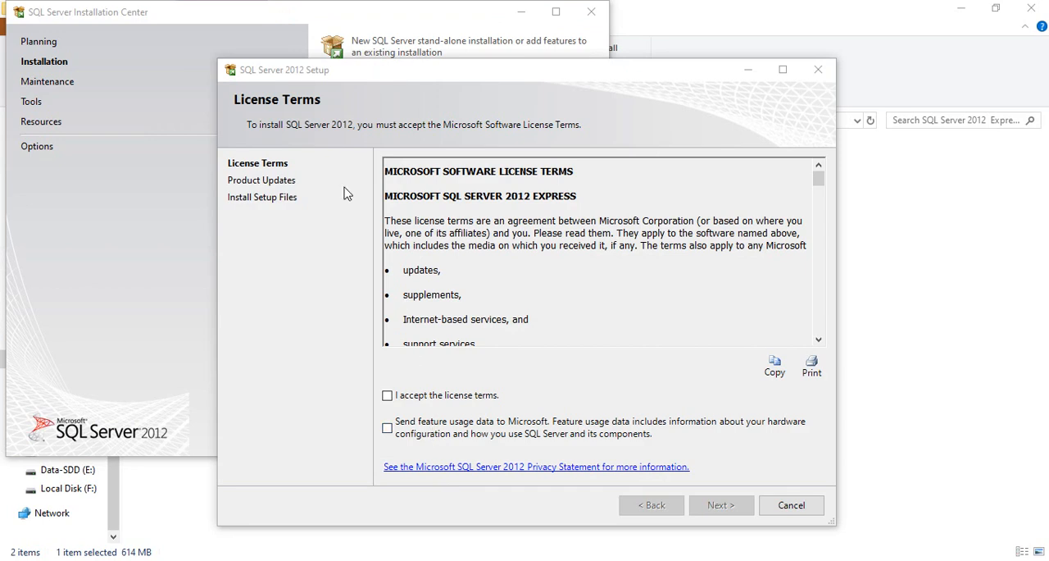
# - Accept the Management Studio license terms without sending usage data, and continue with SQL Server product updates included
pyautogui.click(415, 395)
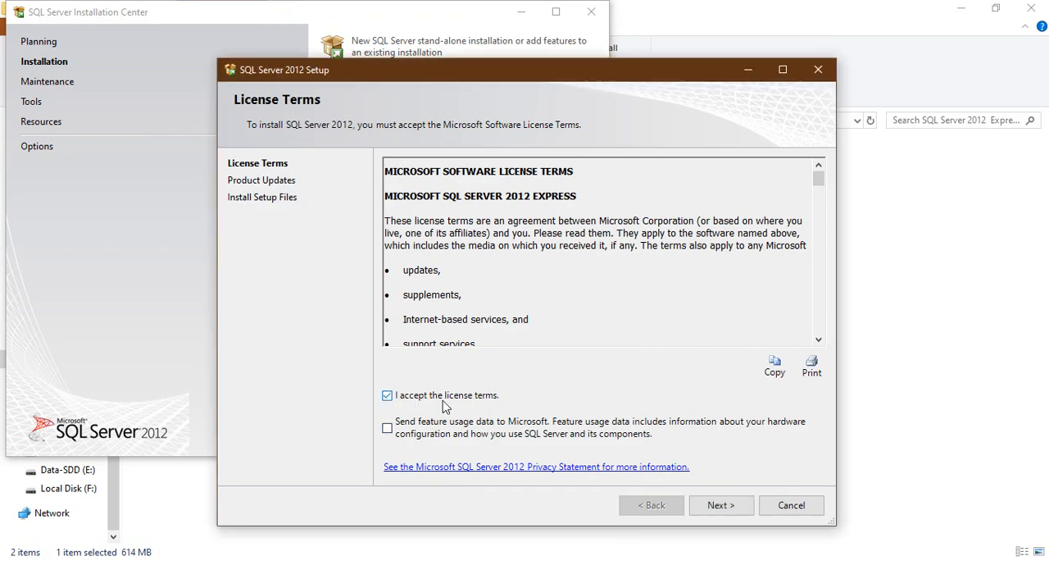
pyautogui.click(721, 504)
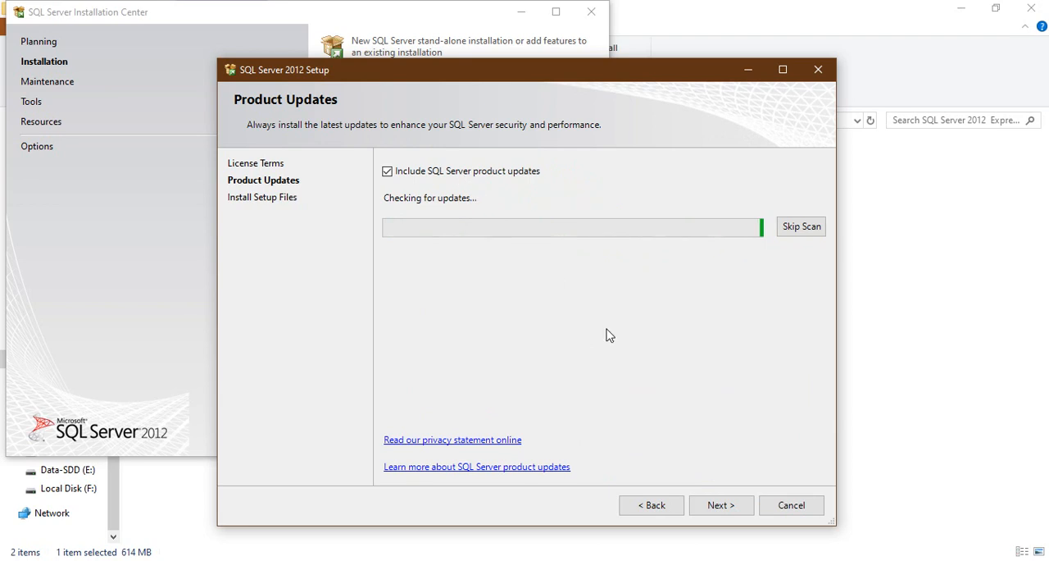
pyautogui.click(714, 506)
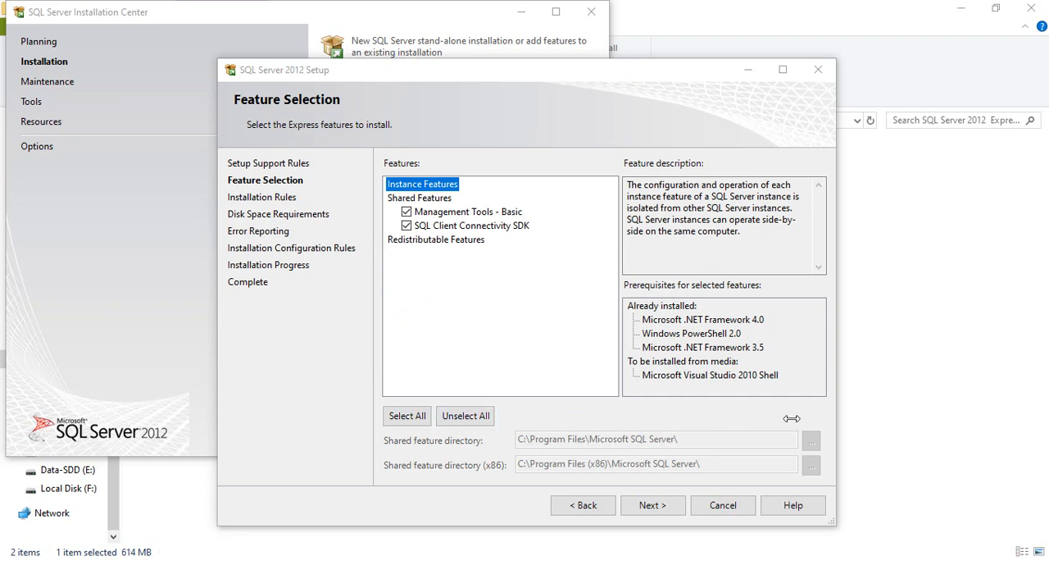
# - Install Management Tools - Basic and SQL Client Connectivity SDK with error reporting off, and close the setup and Installation Center
pyautogui.click(653, 505)
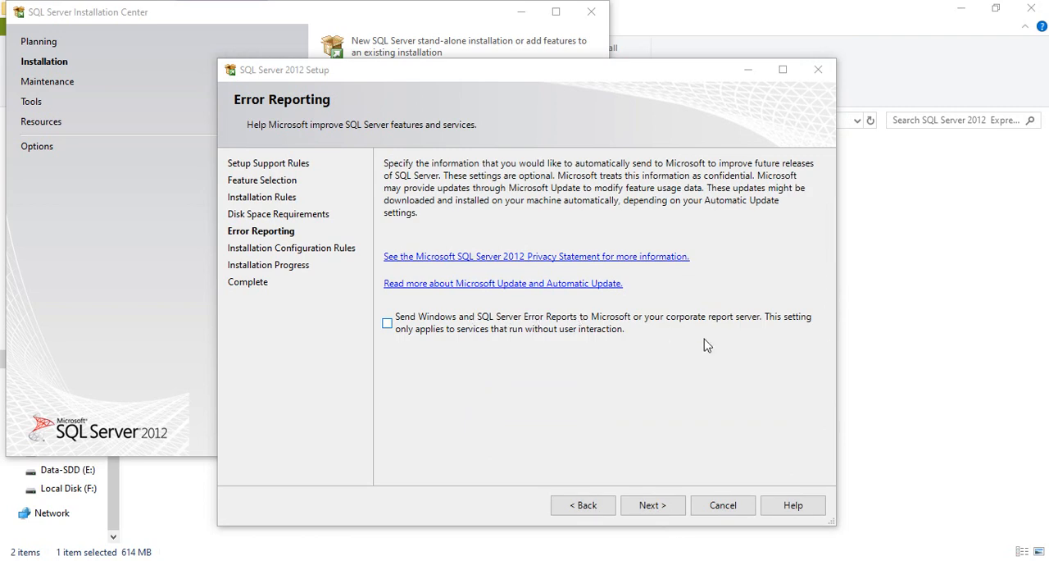
pyautogui.click(649, 505)
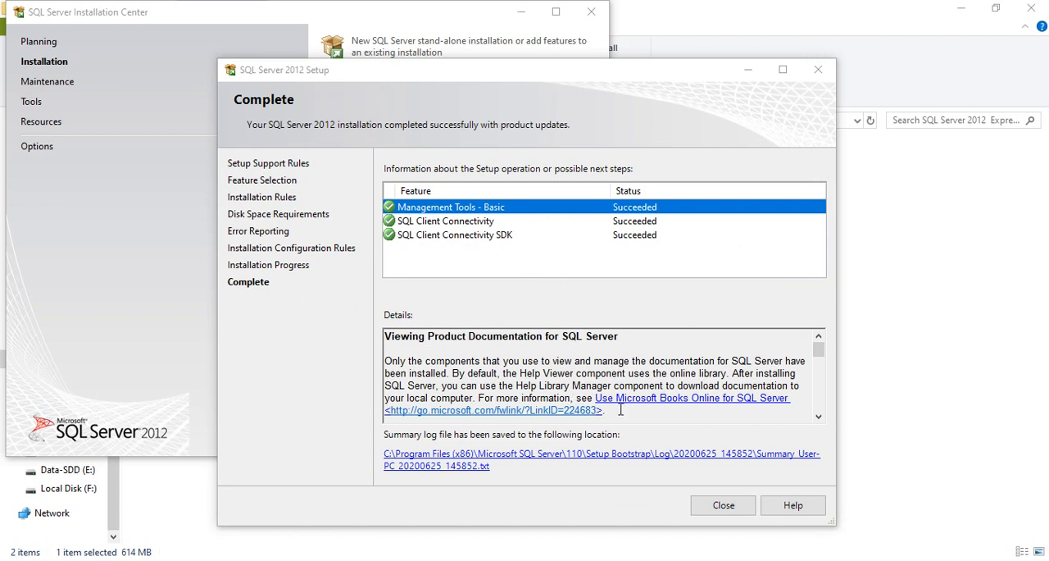
pyautogui.click(723, 505)
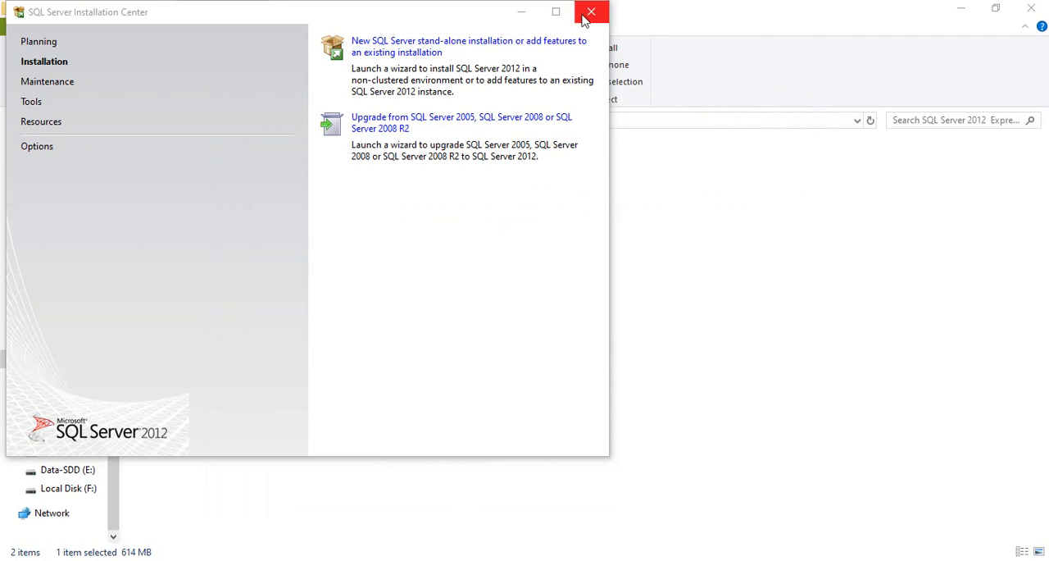
pyautogui.click(590, 13)
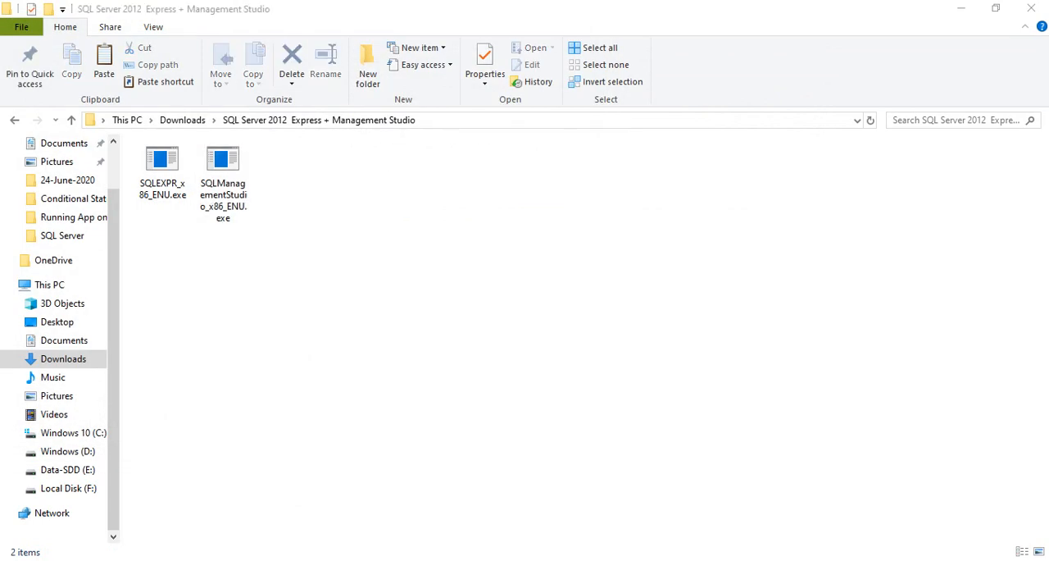
# - Search Windows for "sql ser" to check for SQL Server Management Studio, and dismiss the search
pyautogui.press('super+s')
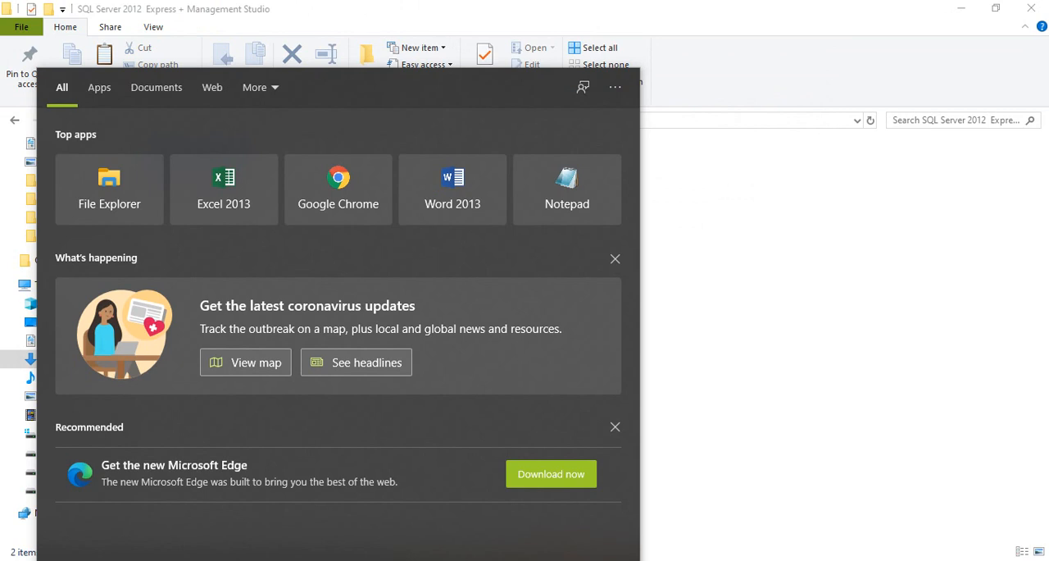
pyautogui.write('sql ser')
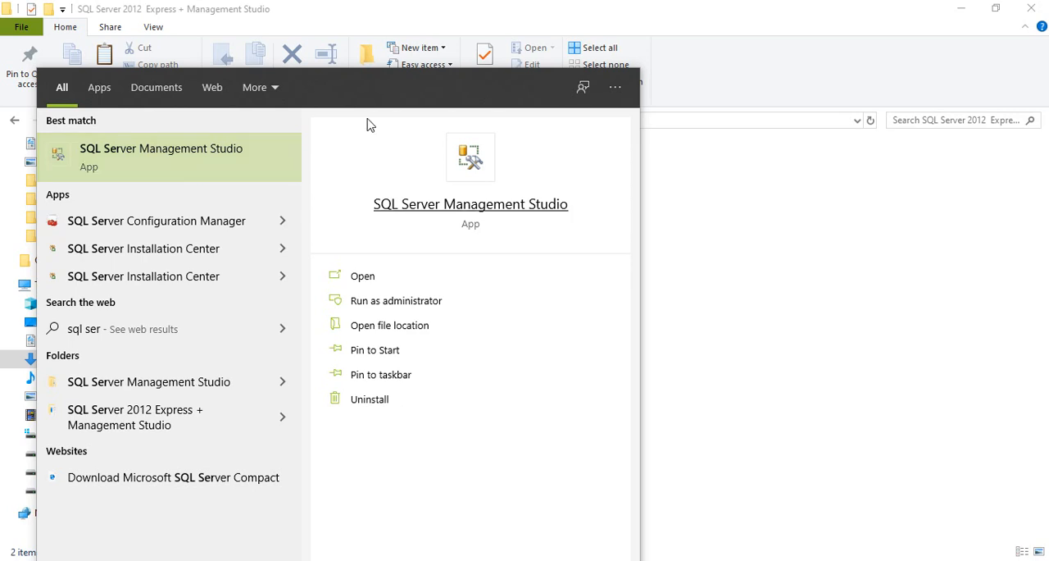
pyautogui.click(794, 283)
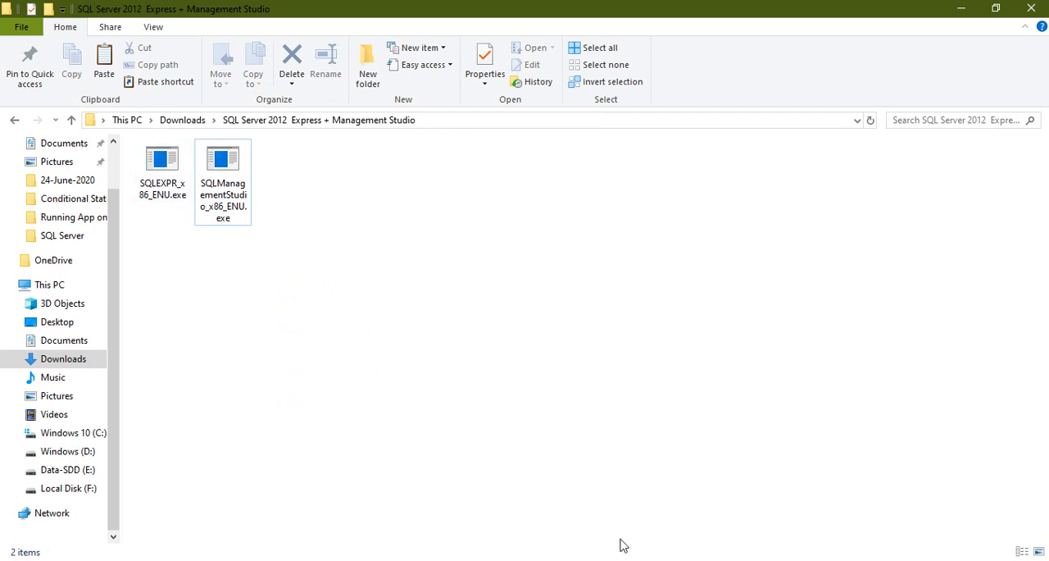
# - Run SQLEXPR_x86_ENU.exe and start a new stand-alone installation with SQL Server product updates included
pyautogui.doubleClick(165, 171)
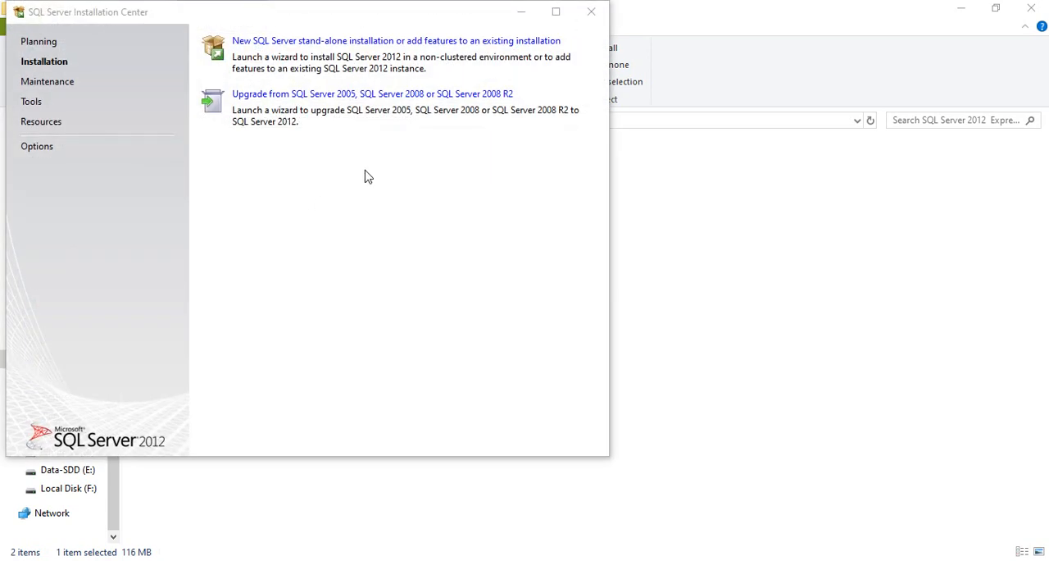
pyautogui.click(408, 43)
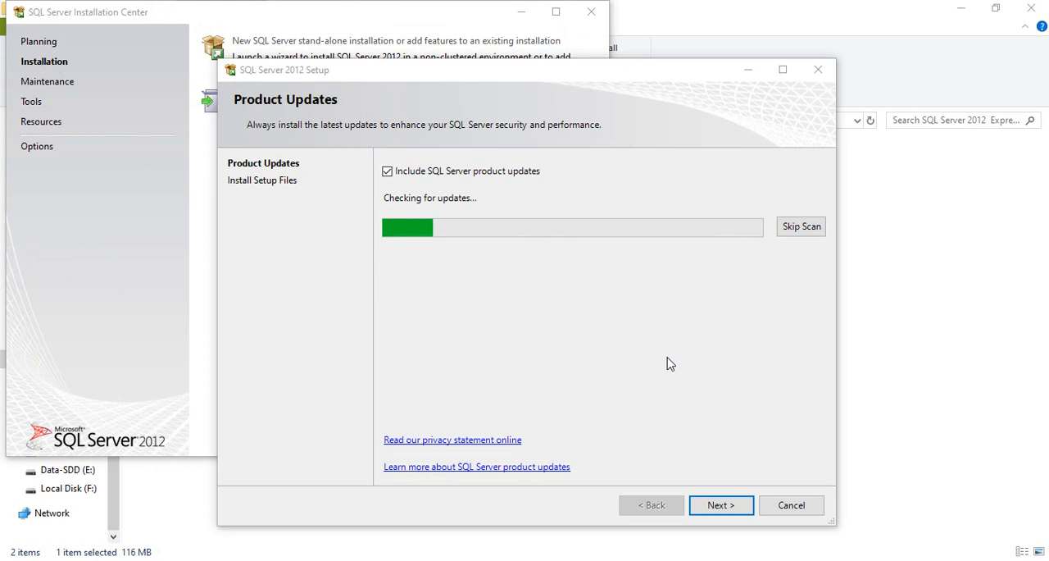
pyautogui.click(735, 506)
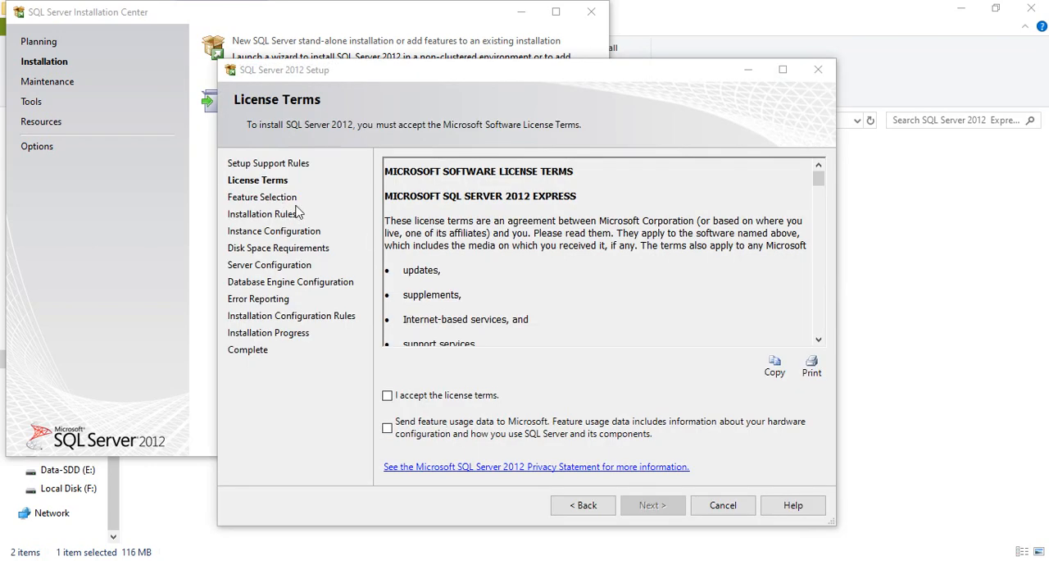
# - Accept the SQL Server Express license terms and continue with Database Engine Services and SQL Server Replication selected
pyautogui.click(406, 397)
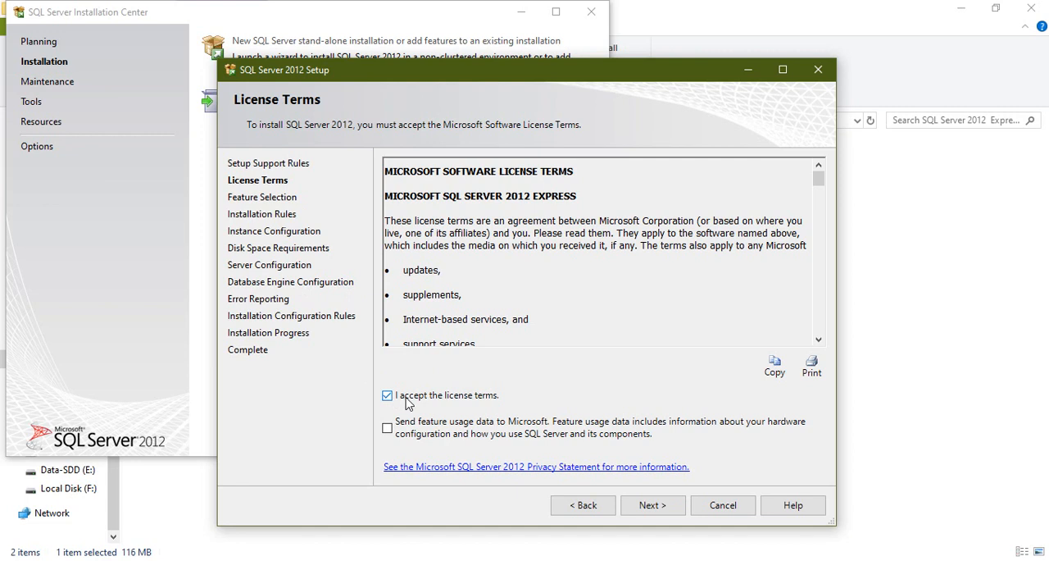
pyautogui.click(672, 505)
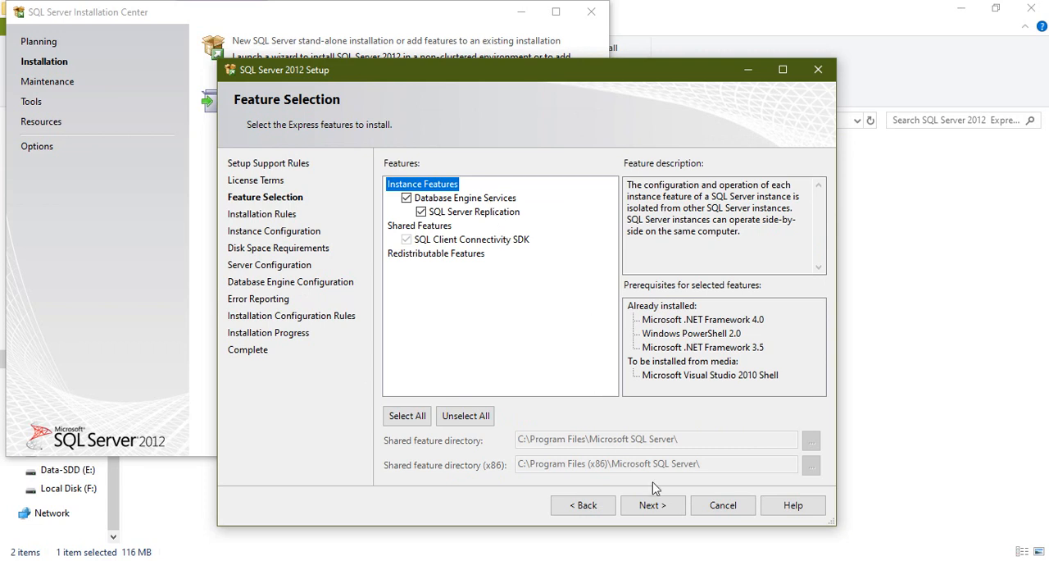
pyautogui.click(653, 506)
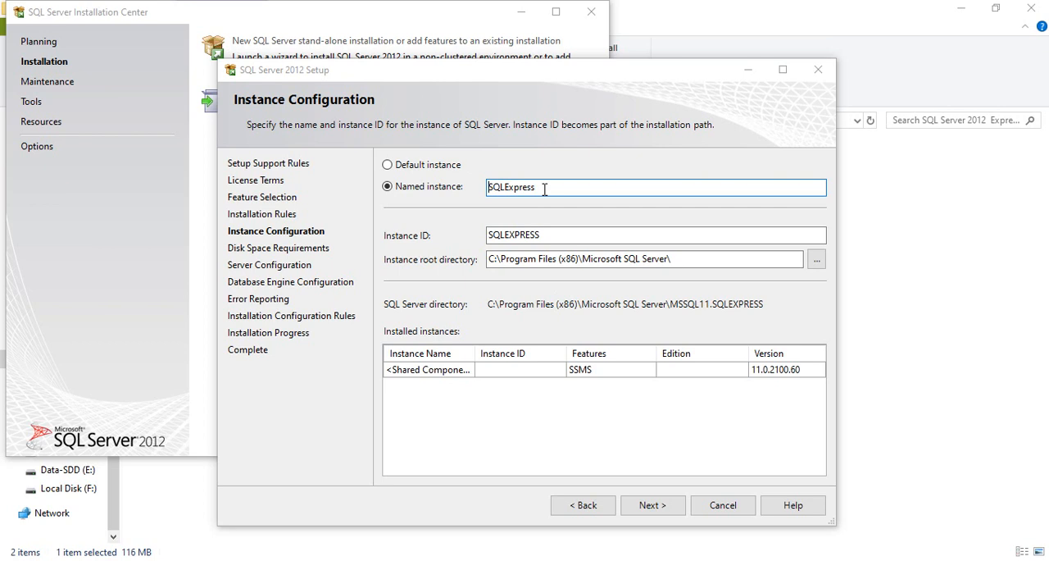
# - Keep the named instance SQLExpress and the Database Engine's Automatic startup type, and continue to the Database Engine configuration
pyautogui.moveTo(544, 188); pyautogui.dragTo(498, 196)
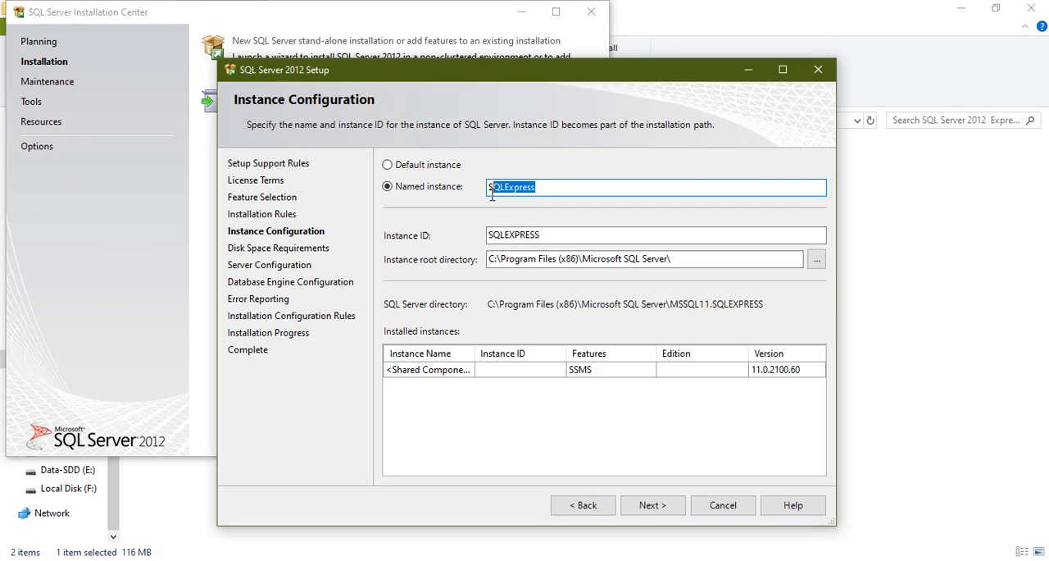
pyautogui.click(549, 188)
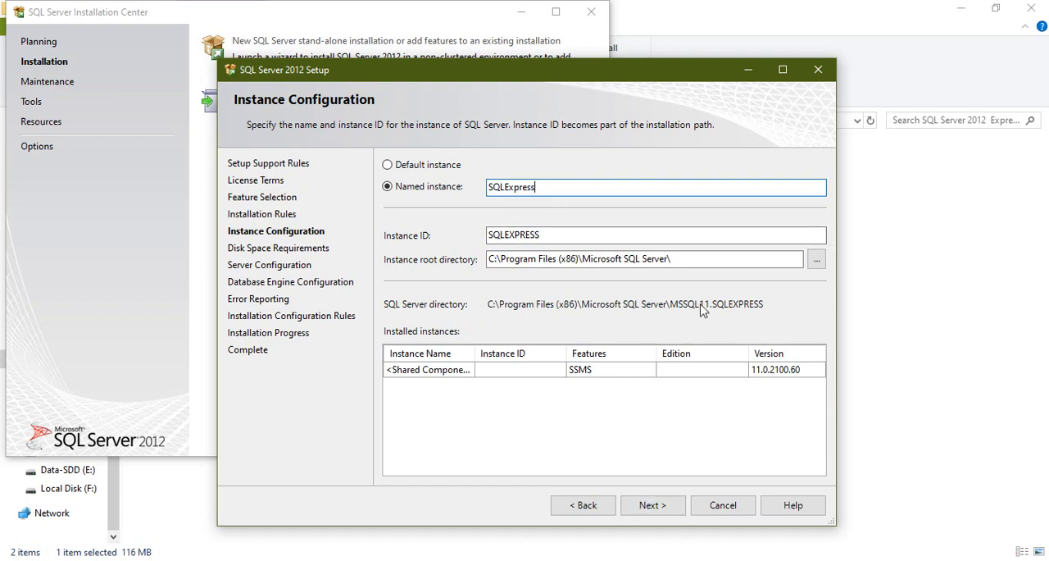
pyautogui.click(656, 505)
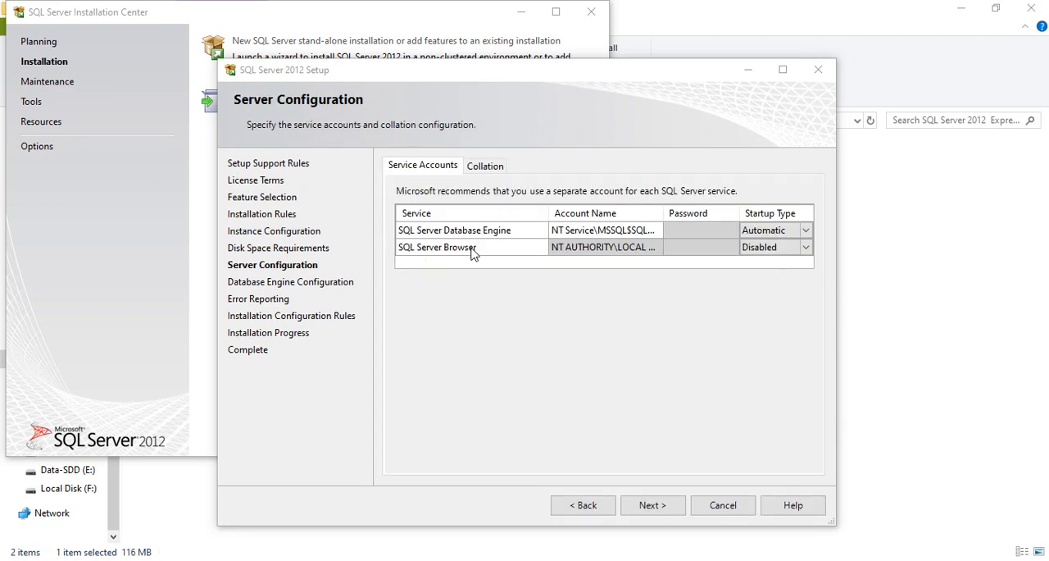
pyautogui.click(761, 233)
pyautogui.click(656, 506)
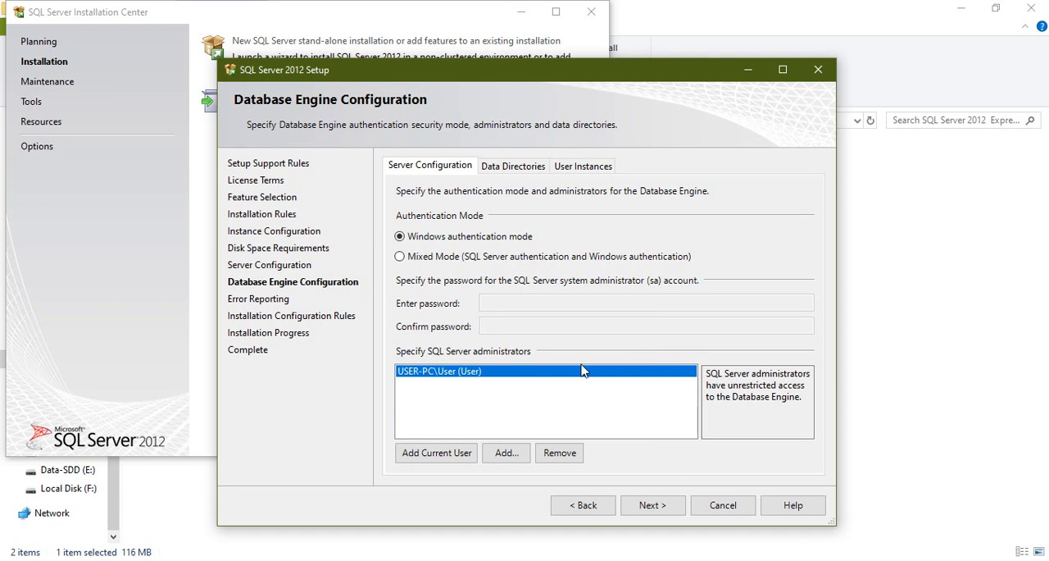
# - Choose Mixed Mode authentication, enter and confirm the sa account password, and continue
pyautogui.click(492, 260)
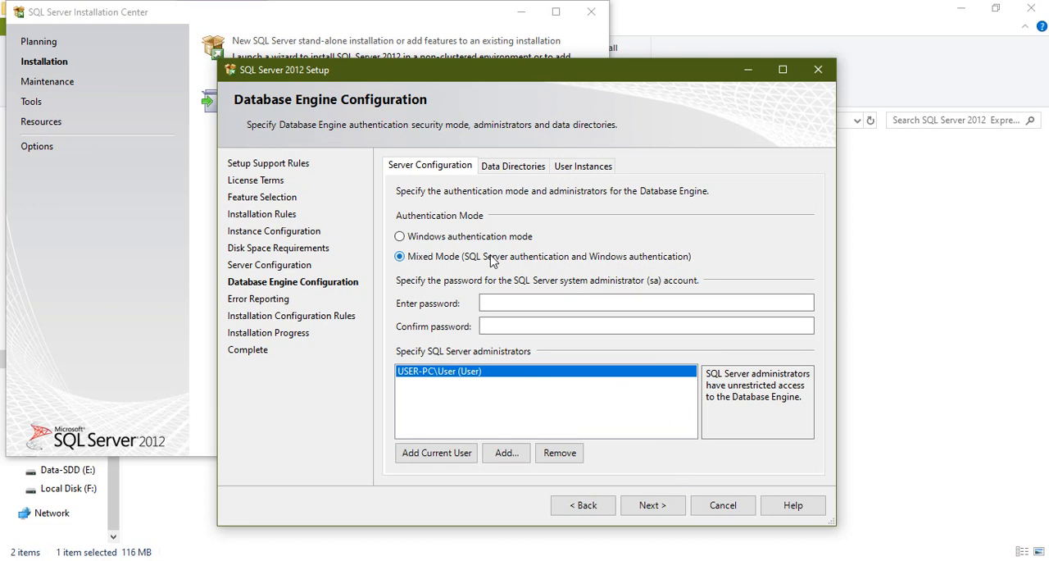
pyautogui.click(516, 303)
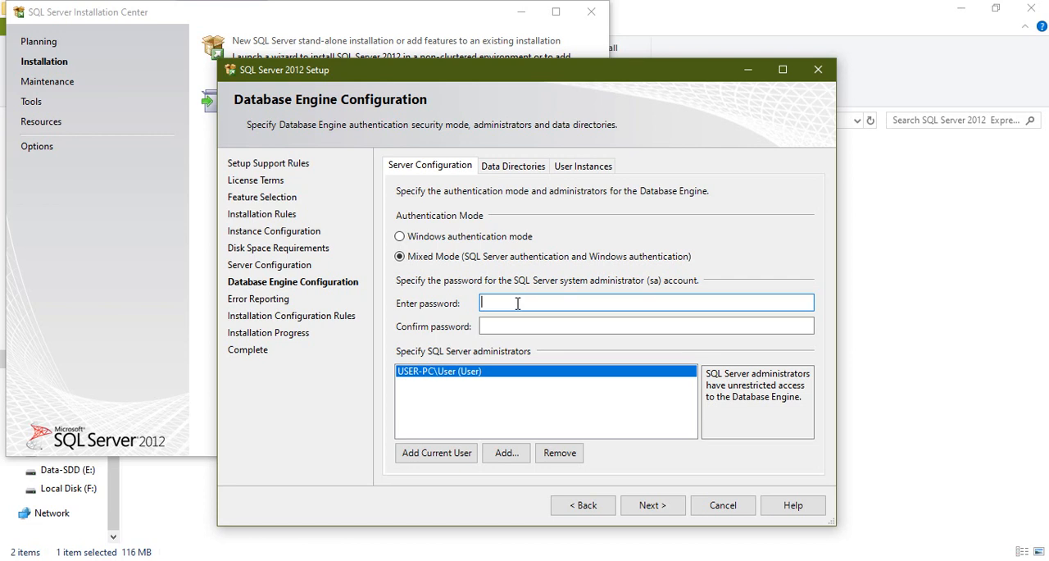
pyautogui.write('1234')
pyautogui.click(516, 326)
pyautogui.write('12')
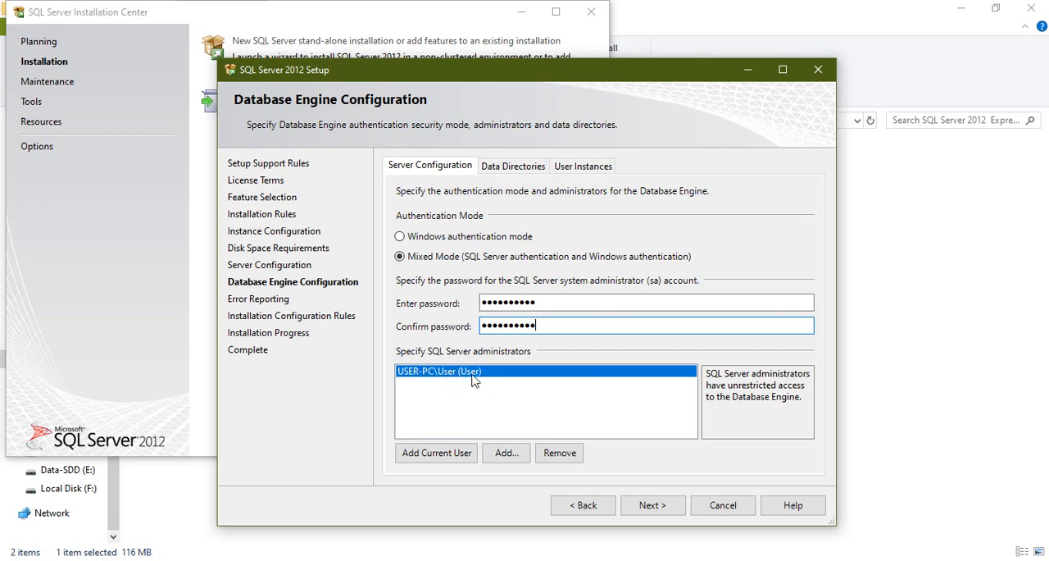
pyautogui.click(644, 506)
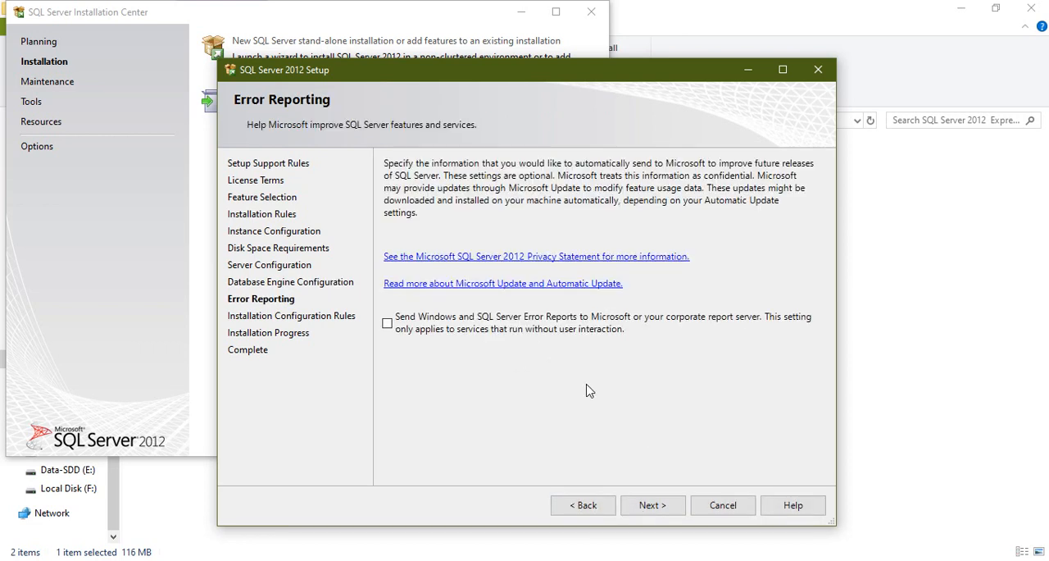
# - Complete the SQL Server Express installation with error reporting off, and close the setup and Installation Center
pyautogui.click(659, 504)
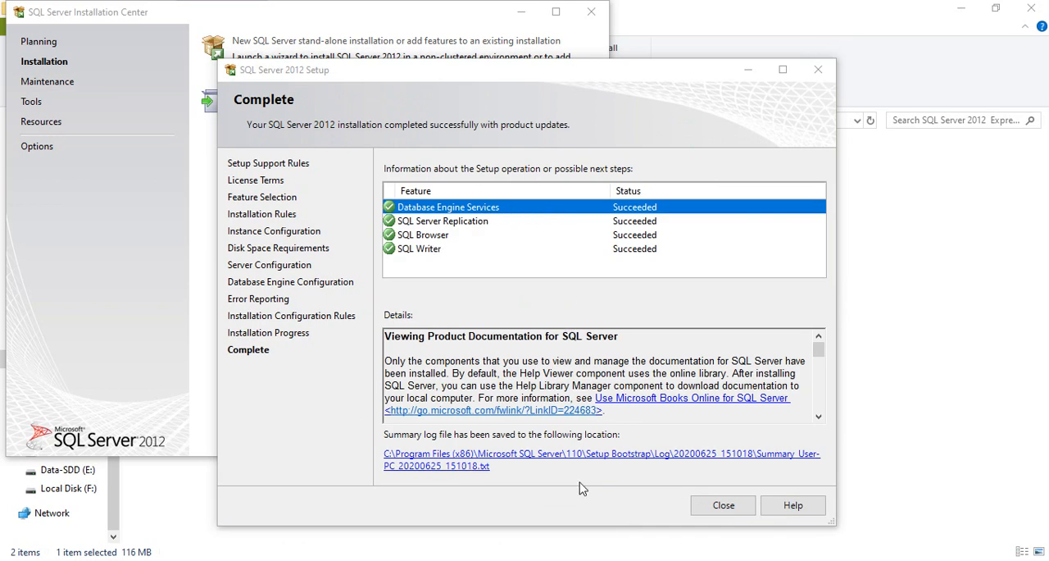
pyautogui.click(724, 506)
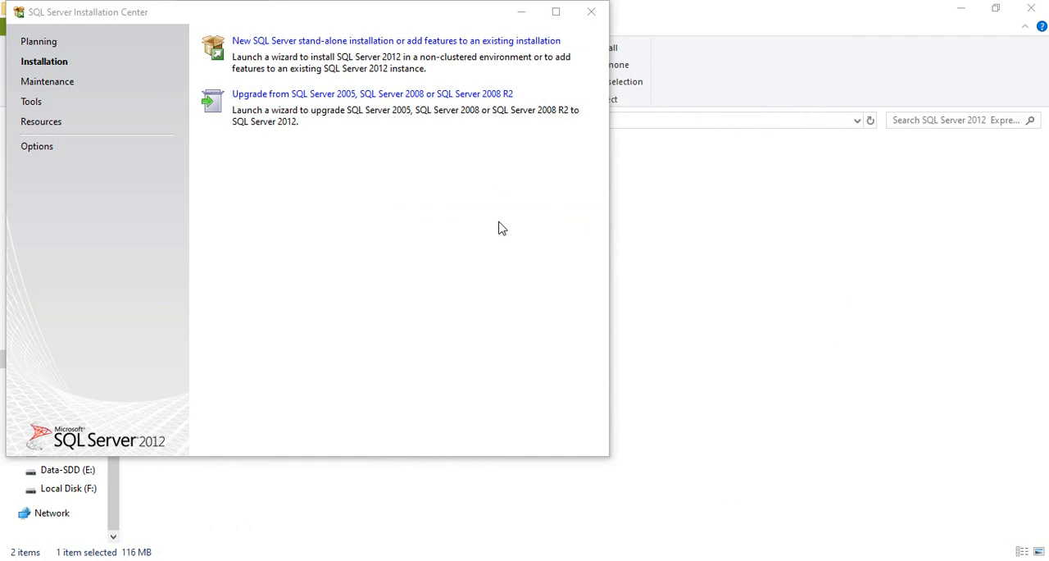
pyautogui.click(594, 23)
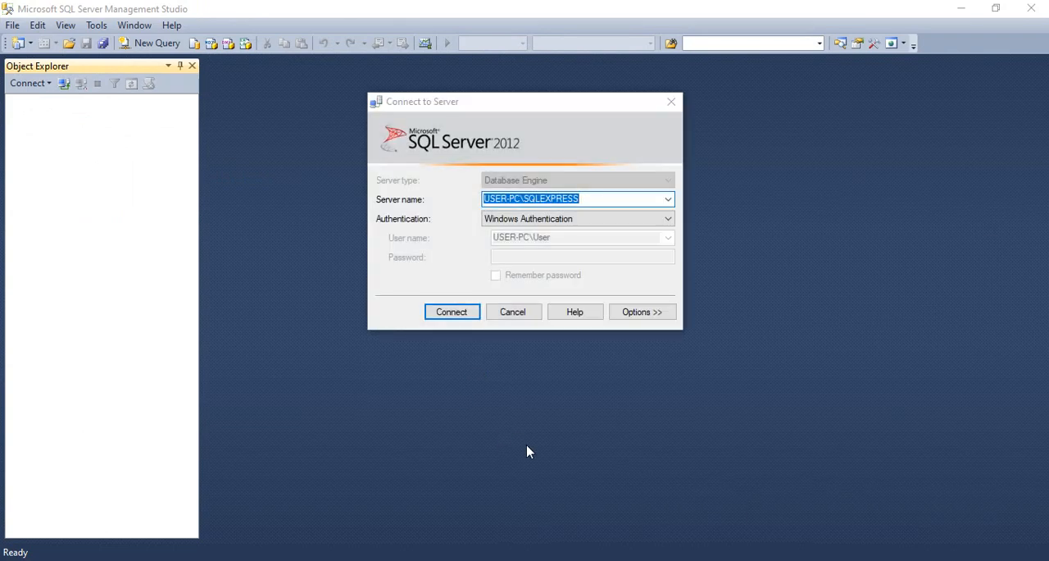
# - Browse the local Database Engine servers available for connection in SQL Server Management Studio, and close the server browser without selecting one
pyautogui.click(587, 200)
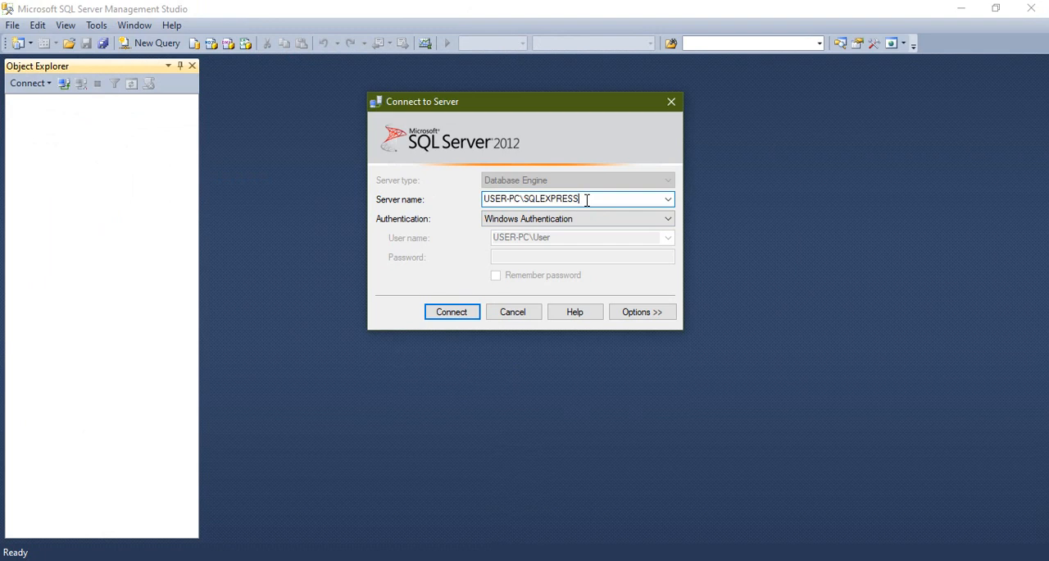
pyautogui.click(667, 200)
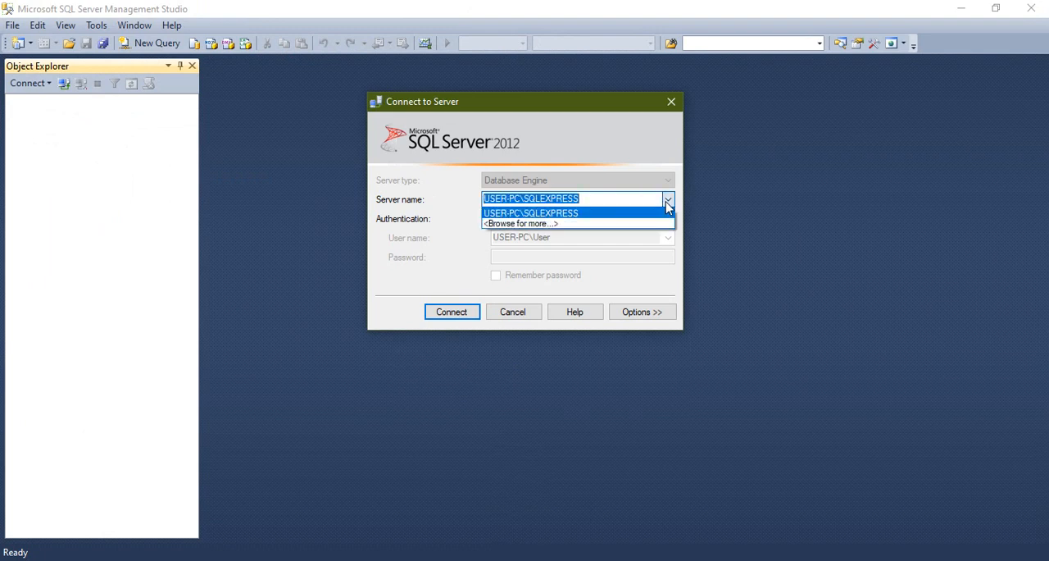
pyautogui.click(545, 225)
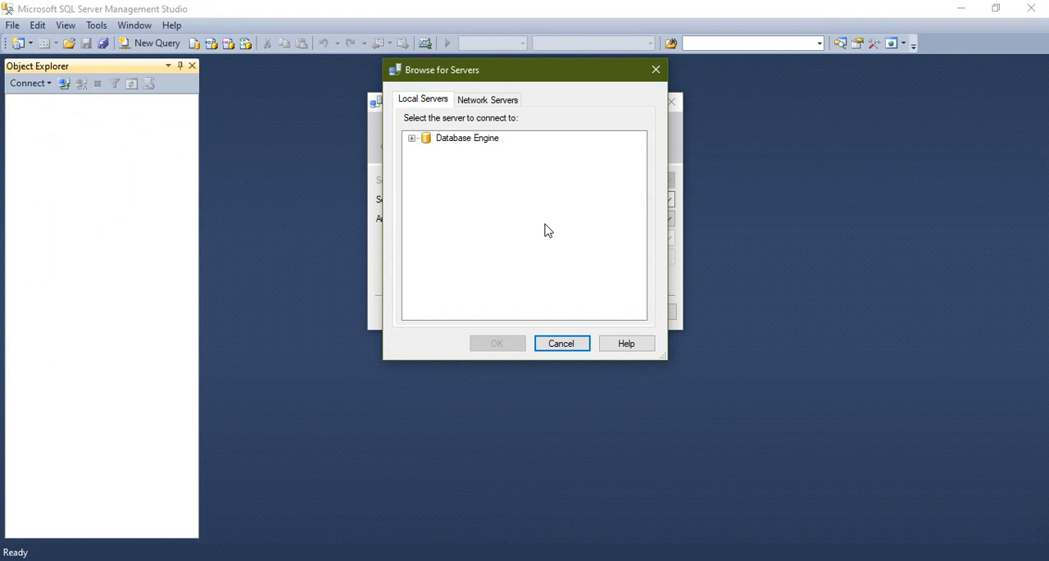
pyautogui.click(412, 138)
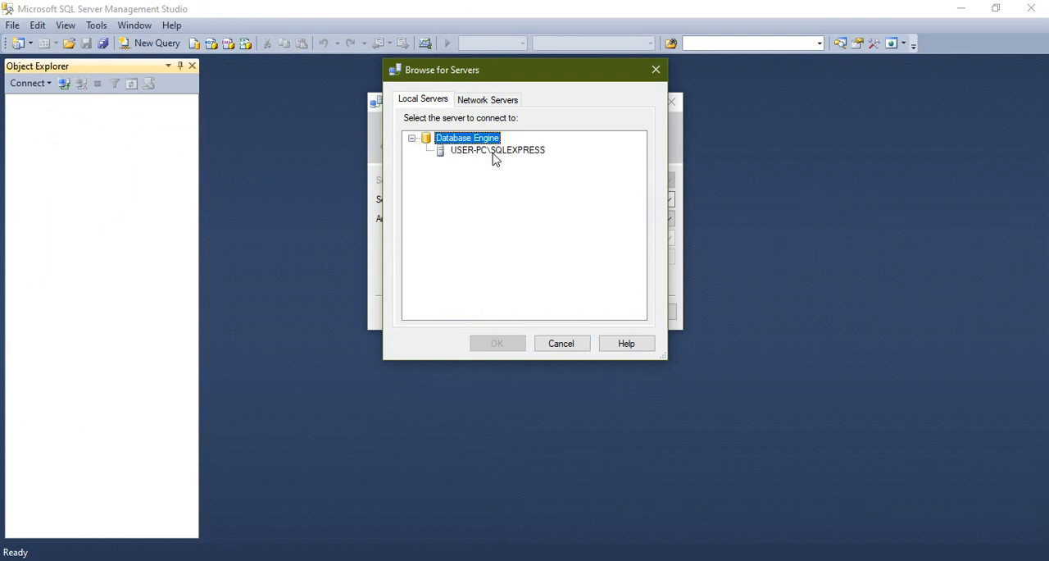
pyautogui.click(661, 71)
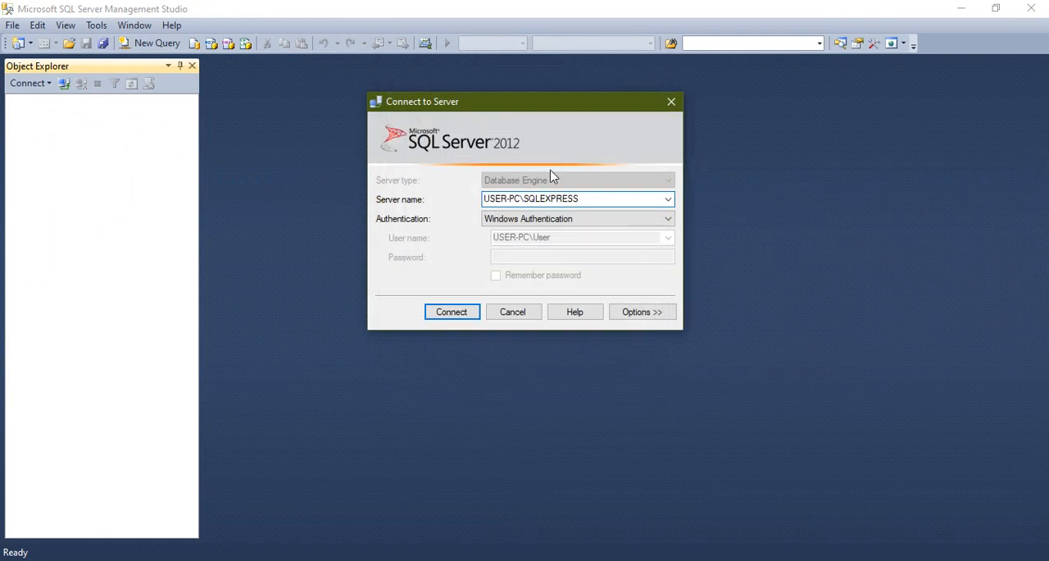
# - Set the connection to the USER-PC\SQLEXPRESS Database Engine to use SQL Server Authentication
pyautogui.click(576, 222)
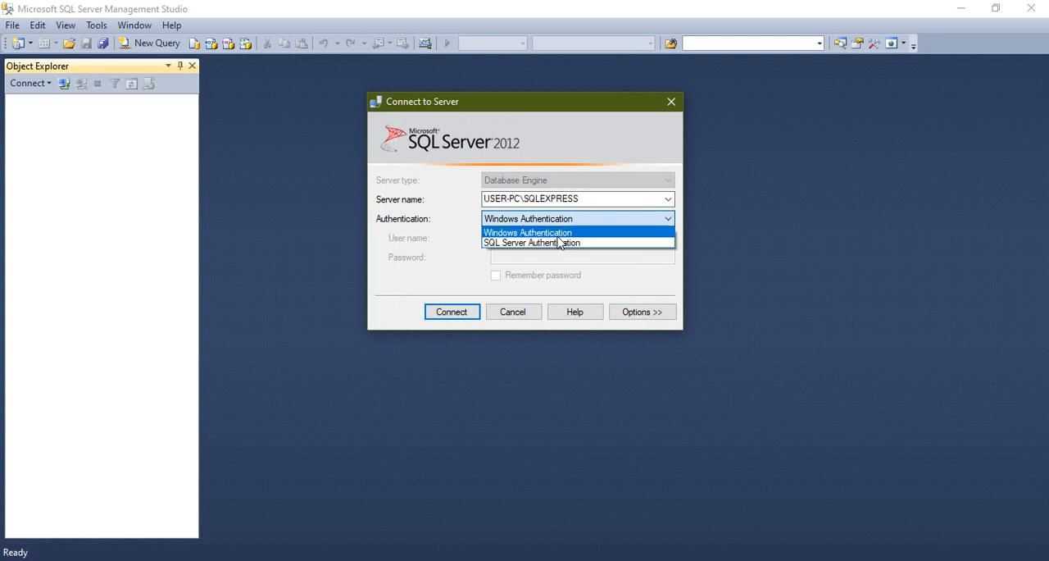
pyautogui.click(562, 234)
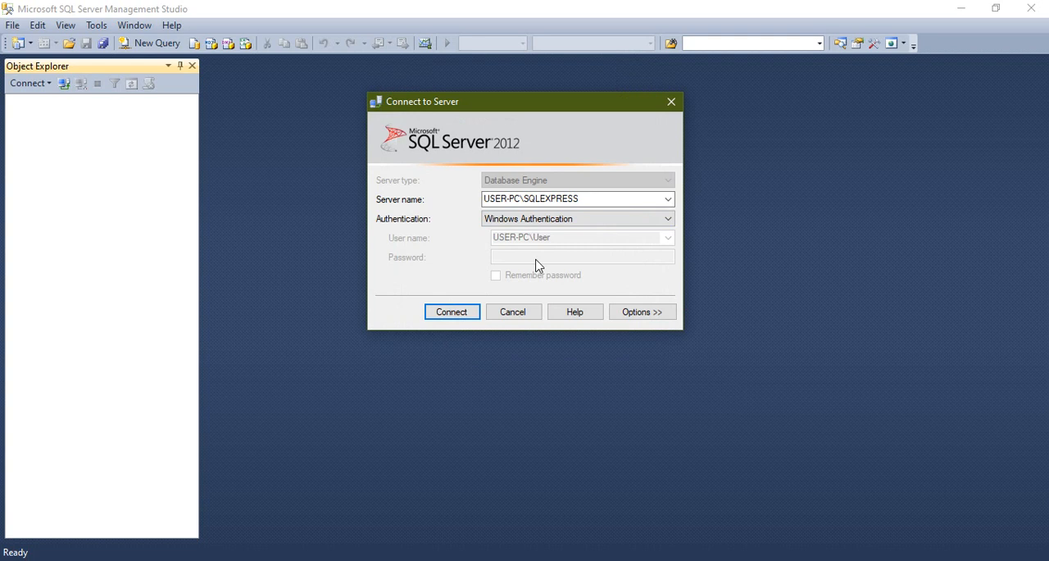
pyautogui.click(567, 214)
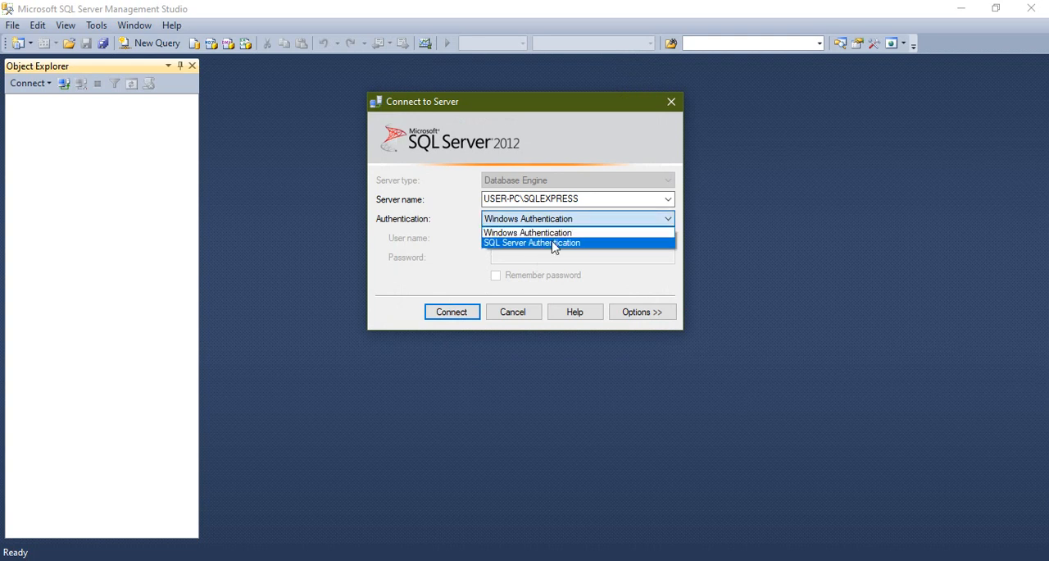
pyautogui.click(554, 243)
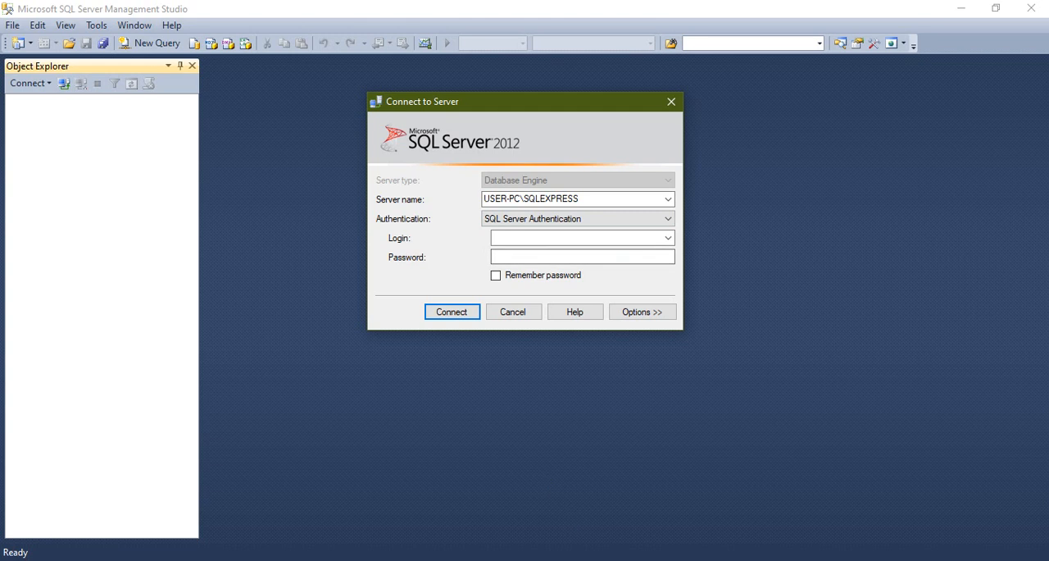
# - Enter the login sa with its account password and connect to the SQLEXPRESS server
pyautogui.click(553, 237)
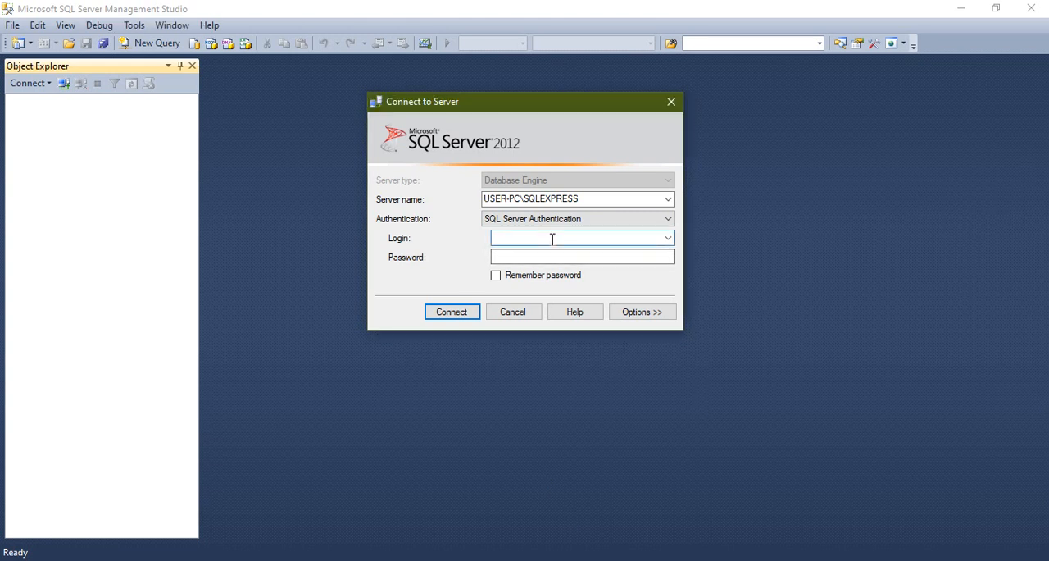
pyautogui.write('sa')
pyautogui.click(531, 257)
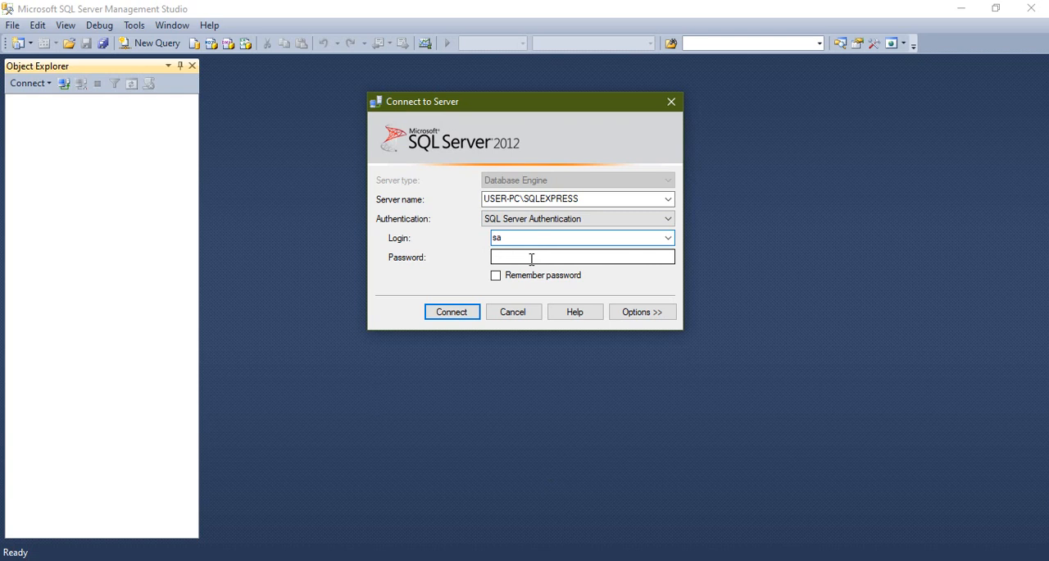
pyautogui.write('1')
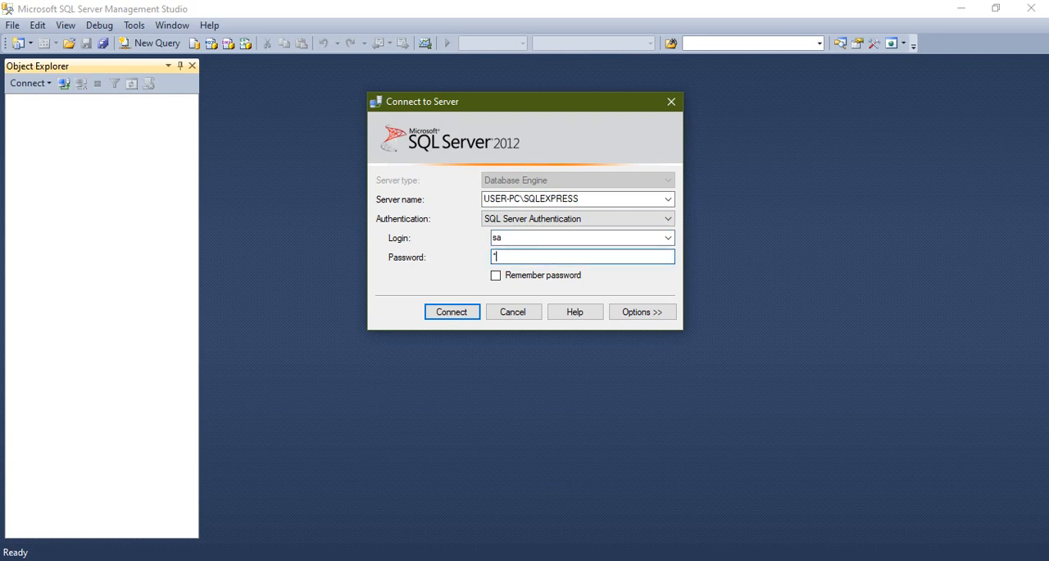
pyautogui.write('234567')
pyautogui.click(440, 312)
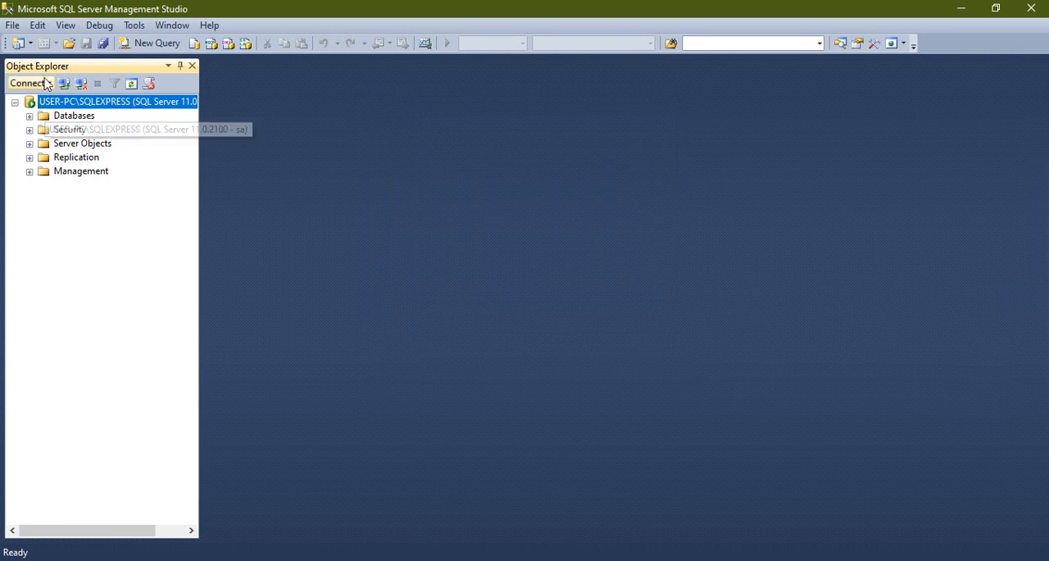
pyautogui.rightClick(103, 105)
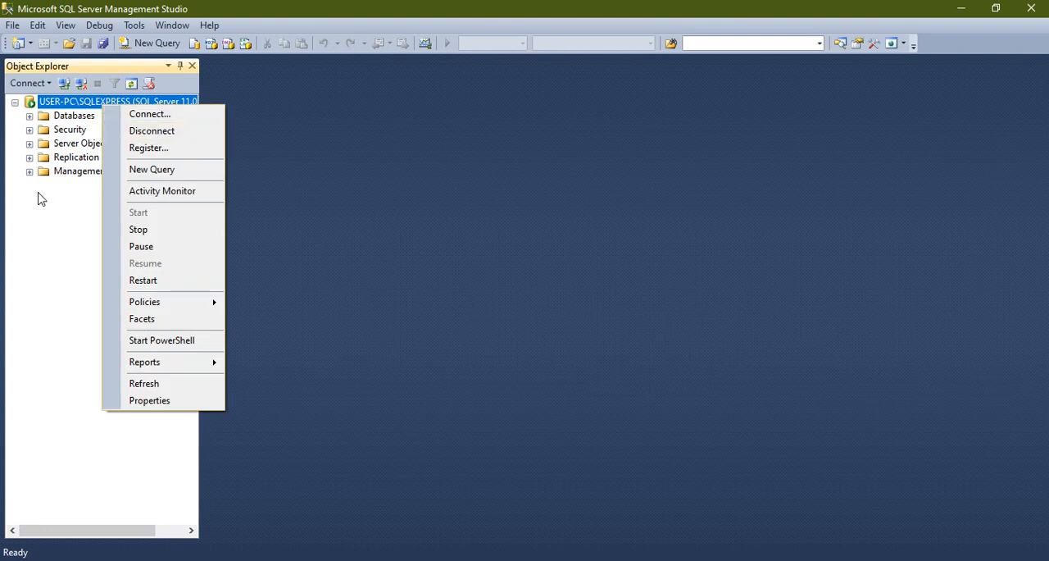
pyautogui.click(67, 234)
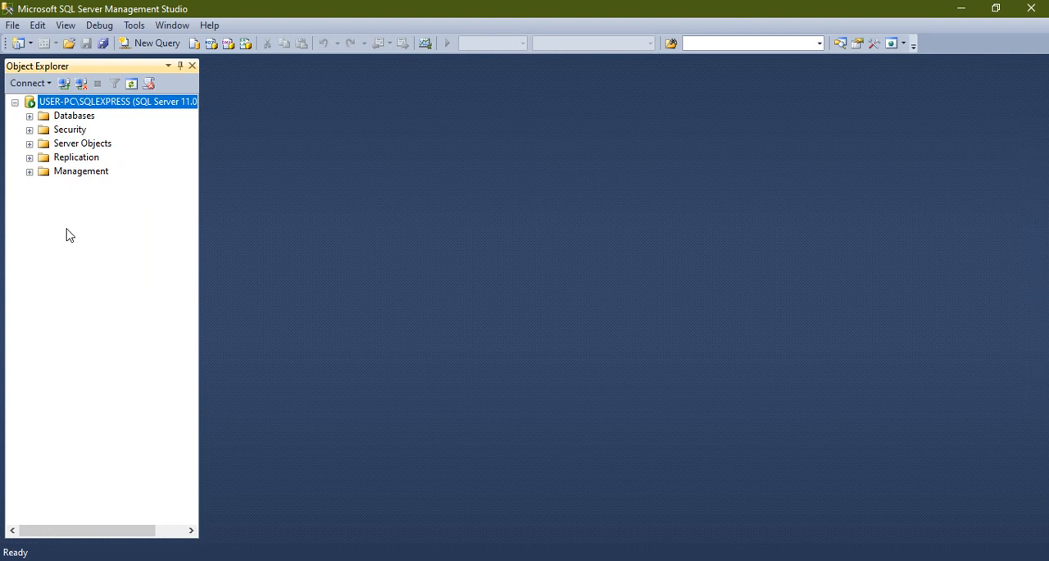